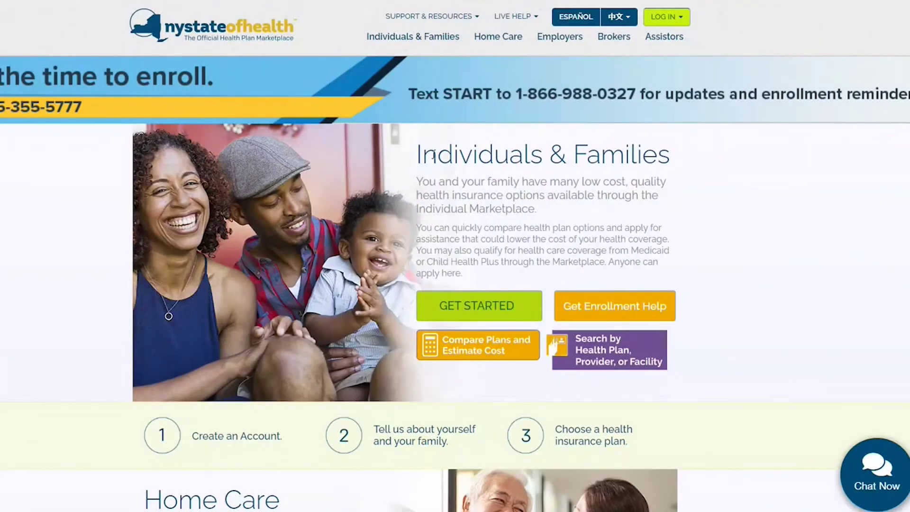
Go to the Forms page through the SUPPORT & RESOURCES menu.
left_click(478, 17)
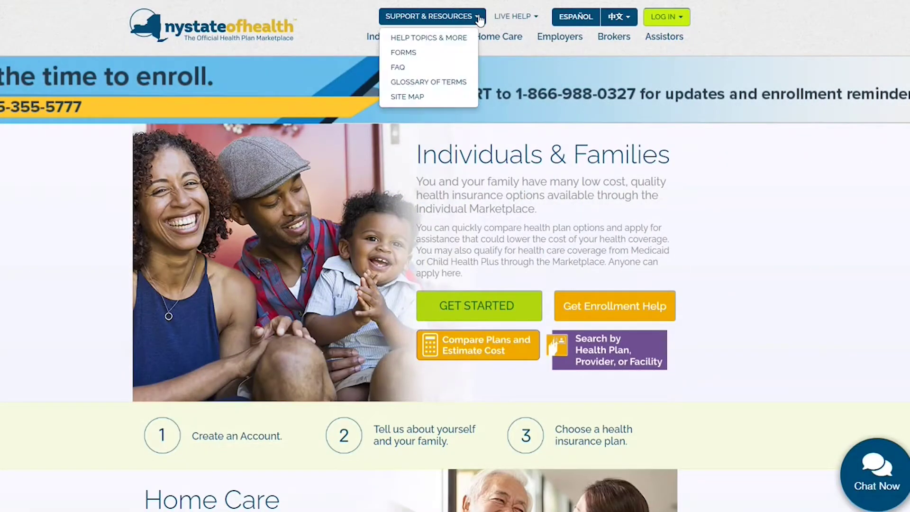
left_click(428, 52)
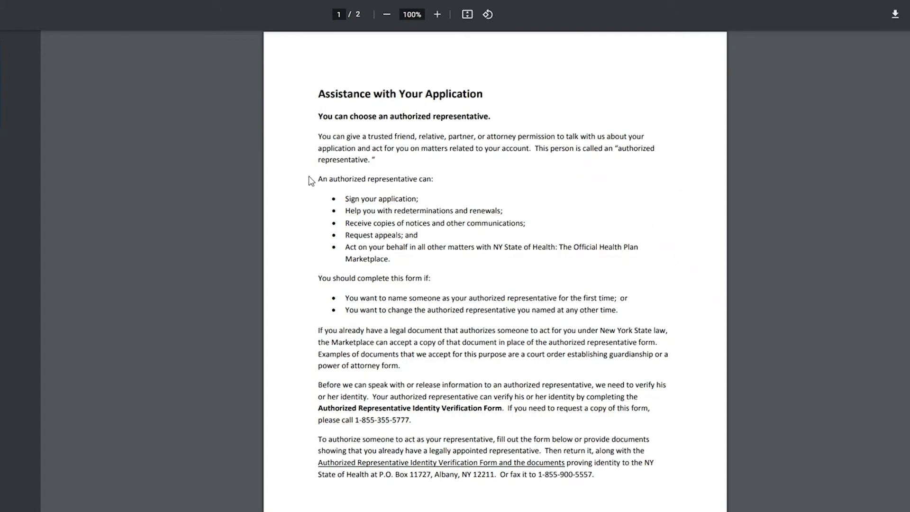
scroll(310, 180, "down", 3)
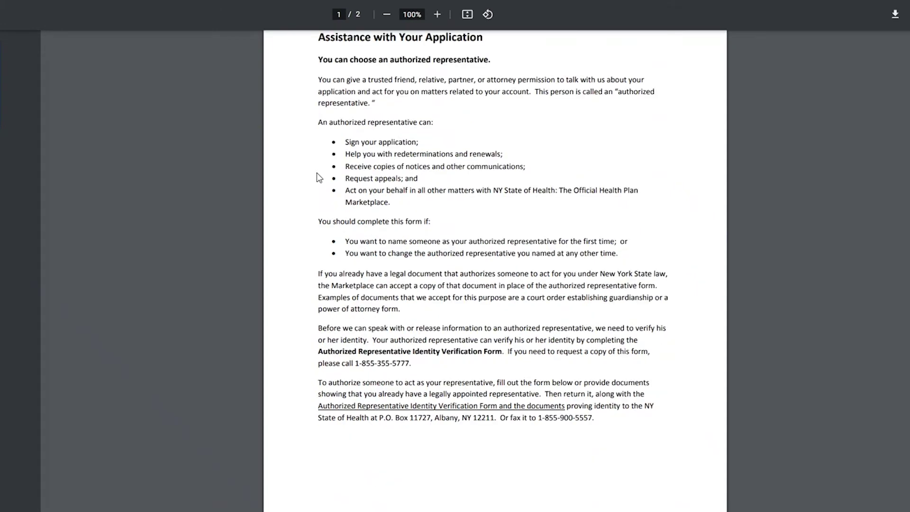
scroll(316, 172, "down", 5)
scroll(319, 176, "down", 5)
scroll(319, 176, "down", 5)
scroll(320, 175, "down", 3)
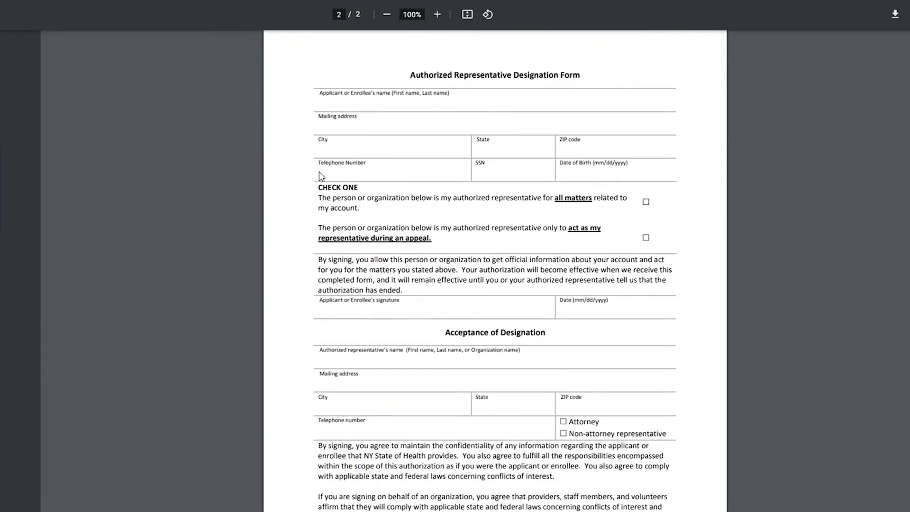
scroll(319, 174, "down", 1)
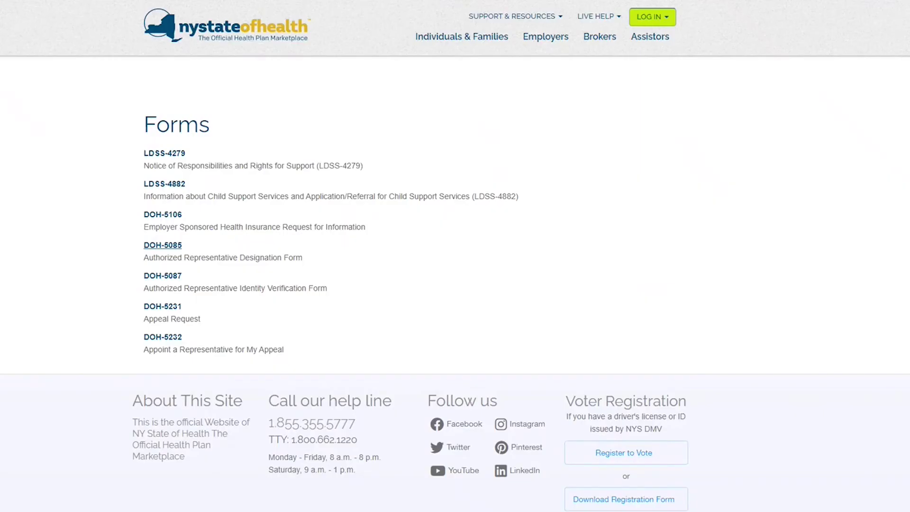
Open the DOH-5087 Authorized Representative Identity Verification Form link from the Forms list.
left_click(163, 276)
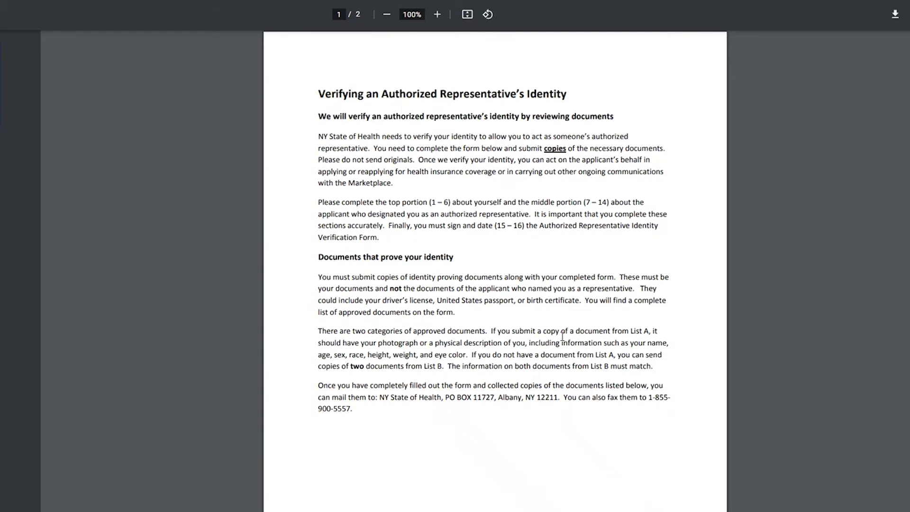
scroll(561, 337, "down", 5)
scroll(562, 337, "down", 5)
scroll(561, 337, "down", 8)
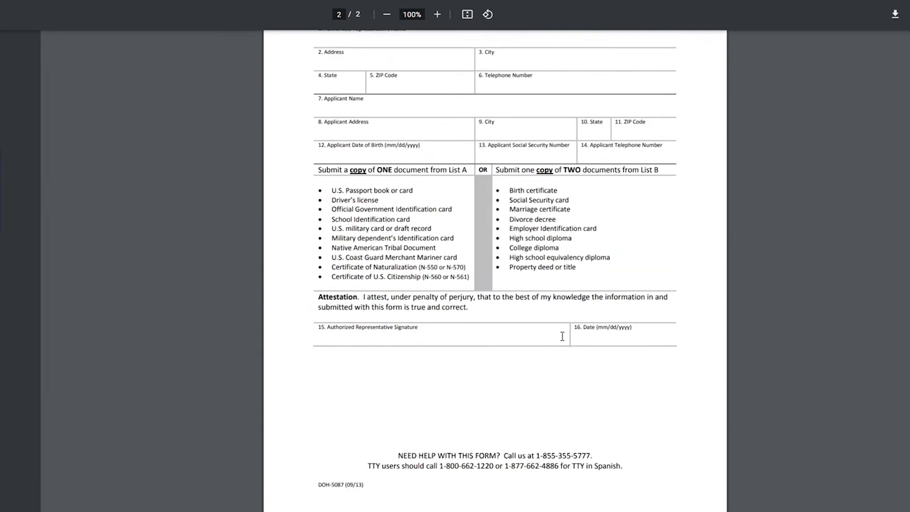
scroll(562, 337, "up", 2)
scroll(561, 338, "up", 2)
scroll(562, 337, "up", 1)
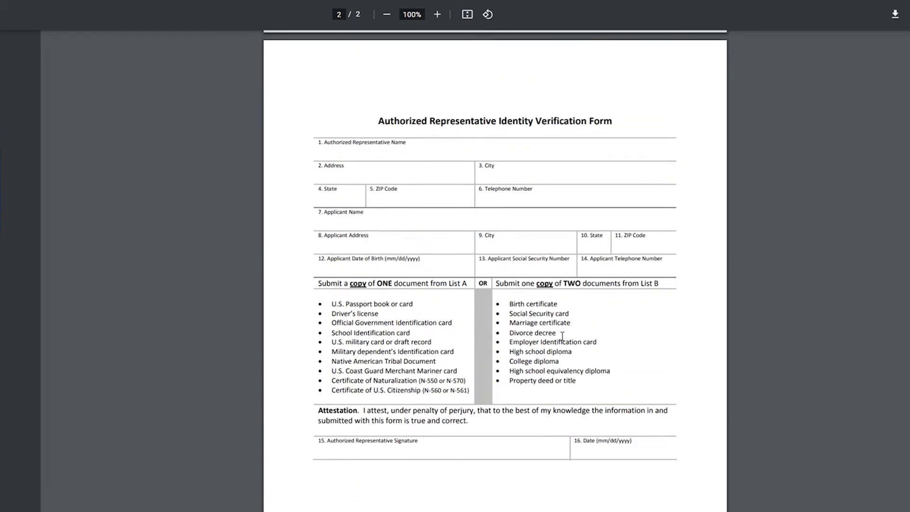